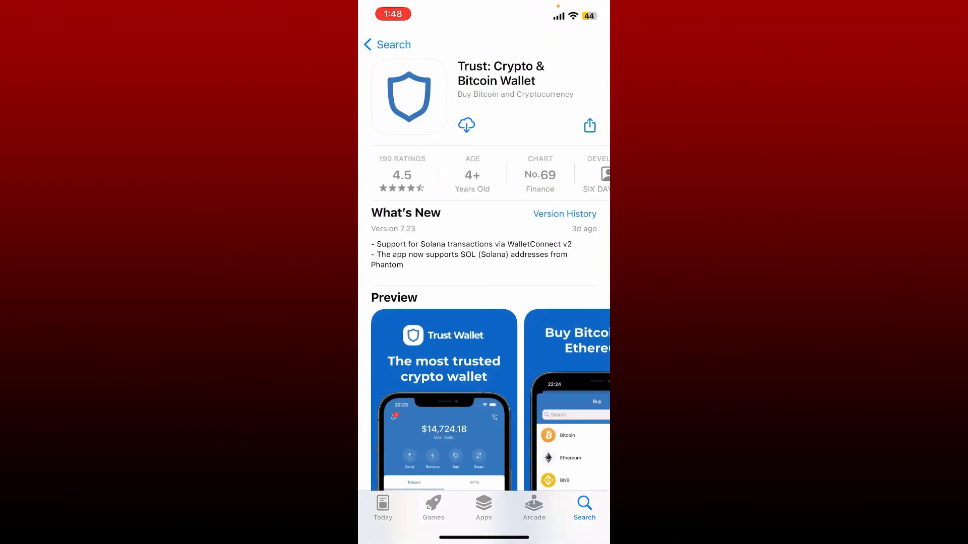
{"action": "scroll", "coordinate": [484, 303], "scroll_direction": "down", "scroll_amount": 4}
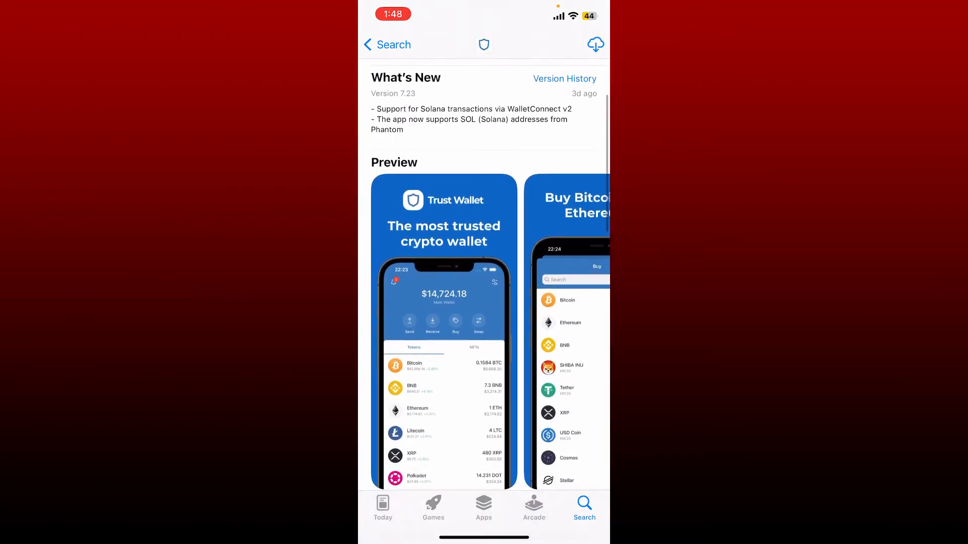
{"action": "scroll", "coordinate": [484, 302], "scroll_direction": "down", "scroll_amount": 2}
{"action": "scroll", "coordinate": [484, 250], "scroll_direction": "right", "scroll_amount": 4}
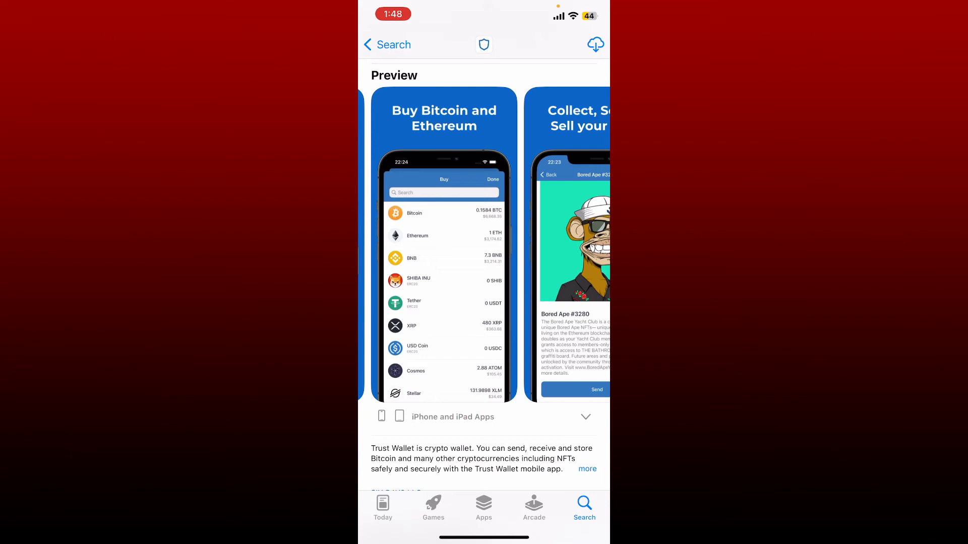
{"action": "scroll", "coordinate": [484, 250], "scroll_direction": "right", "scroll_amount": 4}
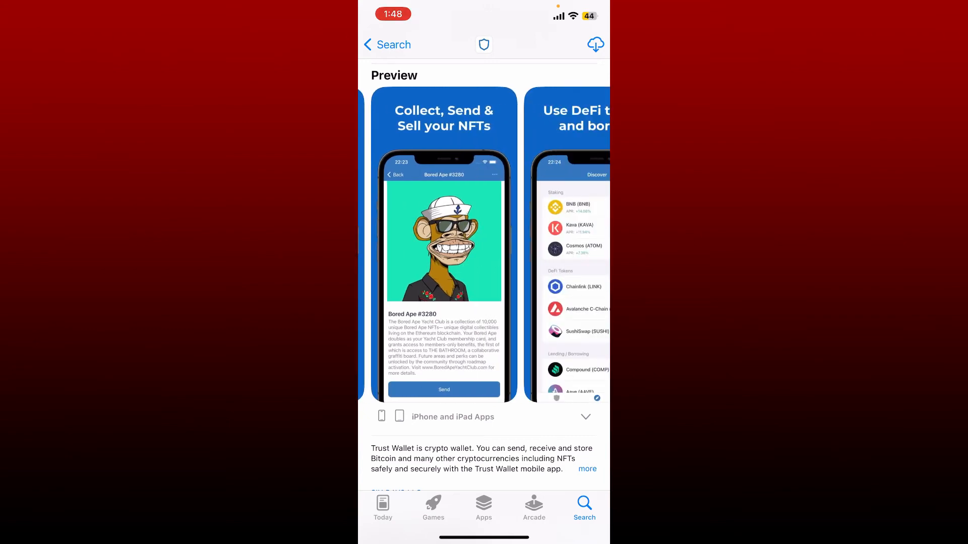
{"action": "scroll", "coordinate": [485, 249], "scroll_direction": "right", "scroll_amount": 4}
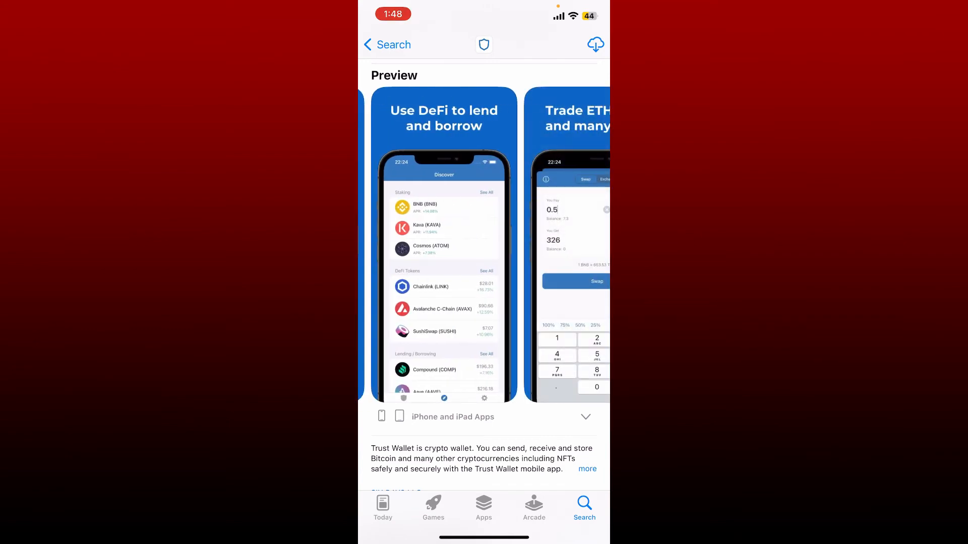
{"action": "scroll", "coordinate": [484, 250], "scroll_direction": "right", "scroll_amount": 4}
{"action": "scroll", "coordinate": [484, 302], "scroll_direction": "up", "scroll_amount": 6}
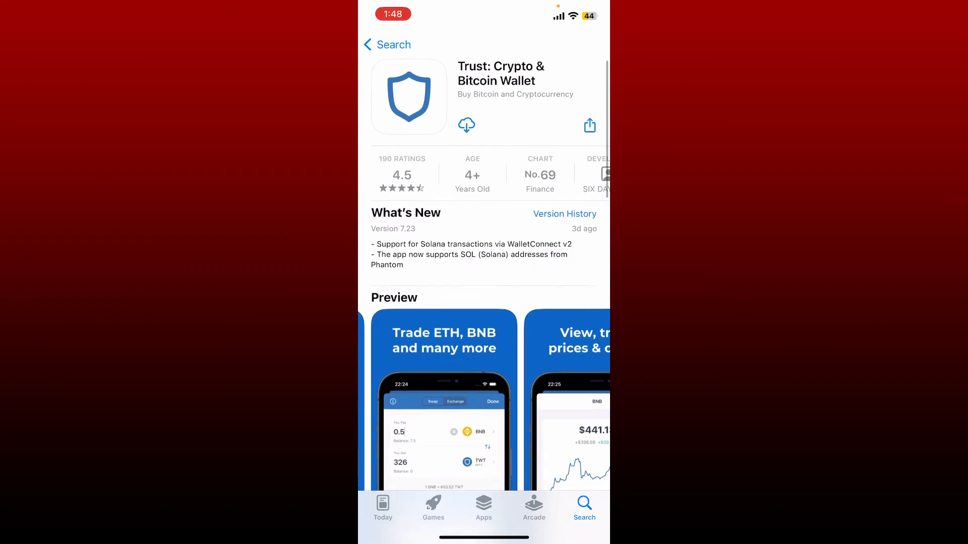
- Download and install Trust: Crypto & Bitcoin Wallet until the OPEN button appears
{"action": "left_click", "coordinate": [467, 125]}
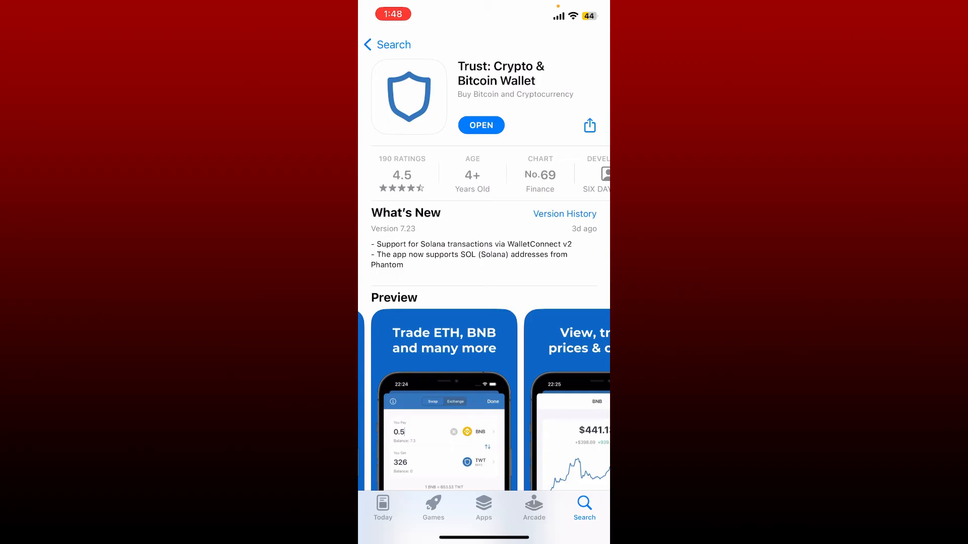
- Launch the freshly installed Trust Wallet to its startup splash screen
{"action": "left_click", "coordinate": [481, 125]}
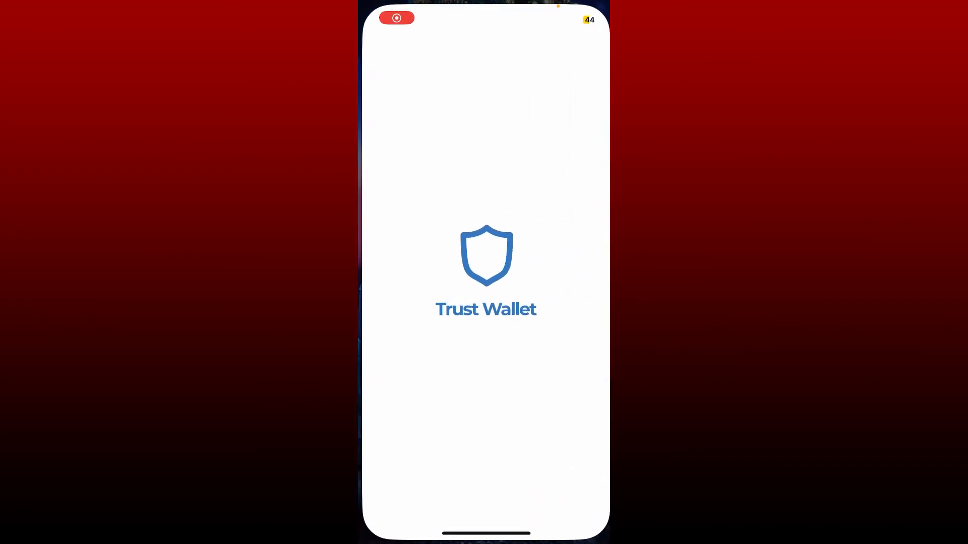